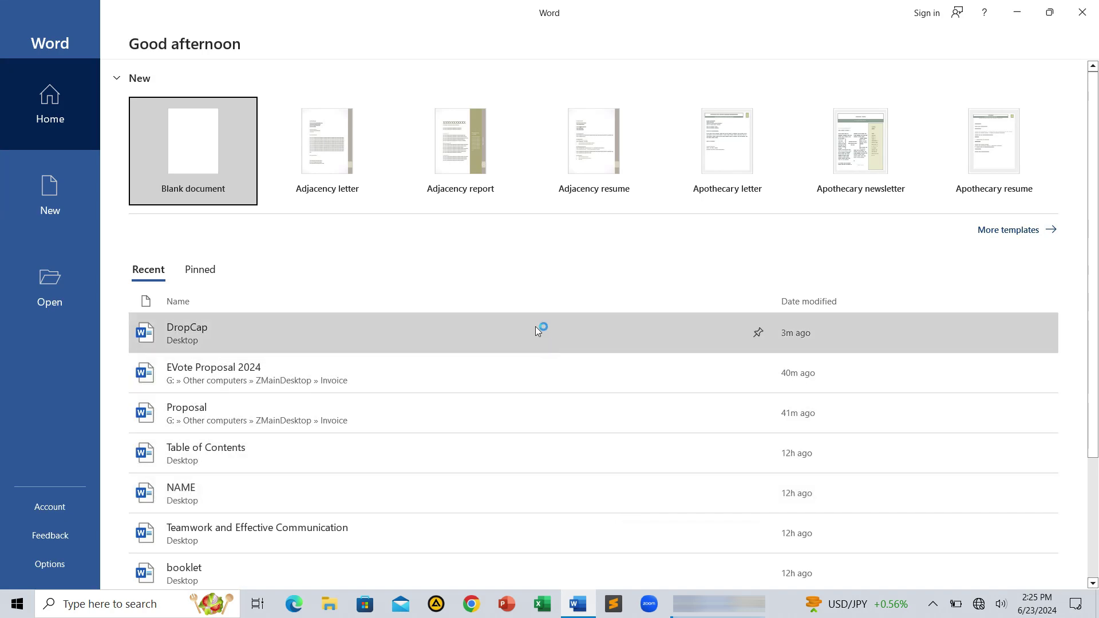
Step: Open the DropCap document from Word's Recent list
{"action": "left_click", "coordinate": [535, 327]}
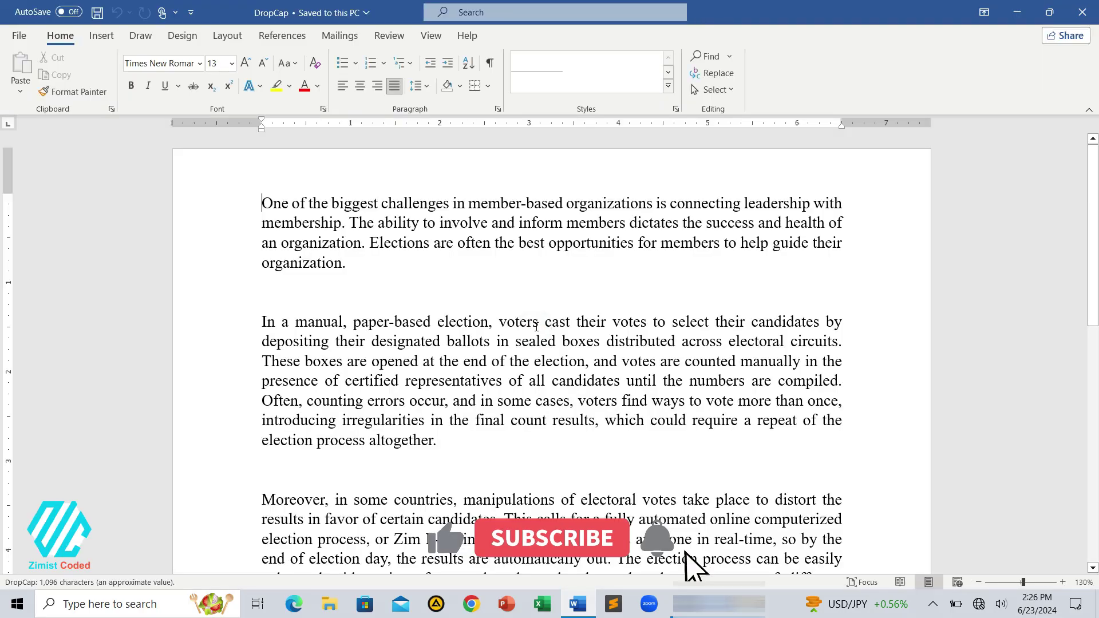
Step: Place the insertion point before 'One' in the first paragraph, with the Insert ribbon showing
{"action": "left_click", "coordinate": [557, 341]}
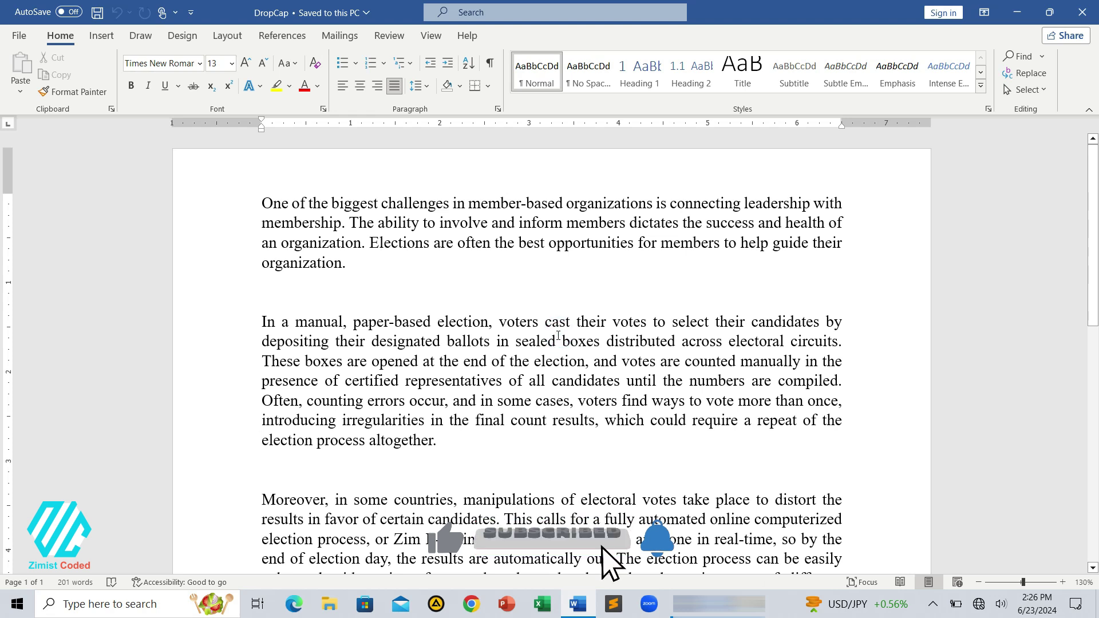
{"action": "left_click", "coordinate": [261, 206]}
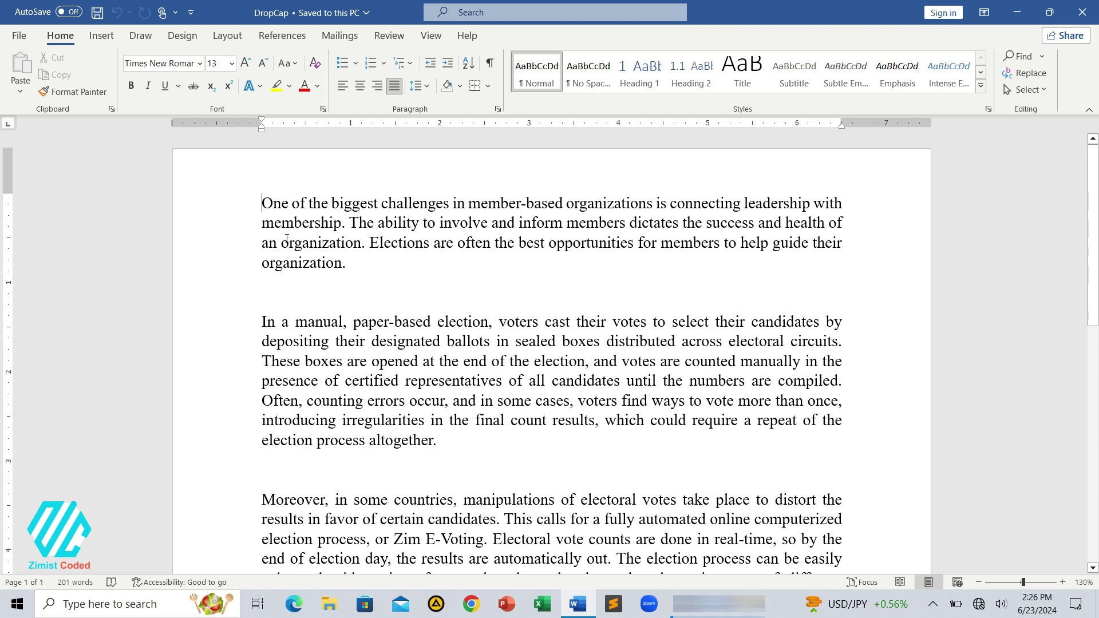
{"action": "left_click", "coordinate": [102, 36]}
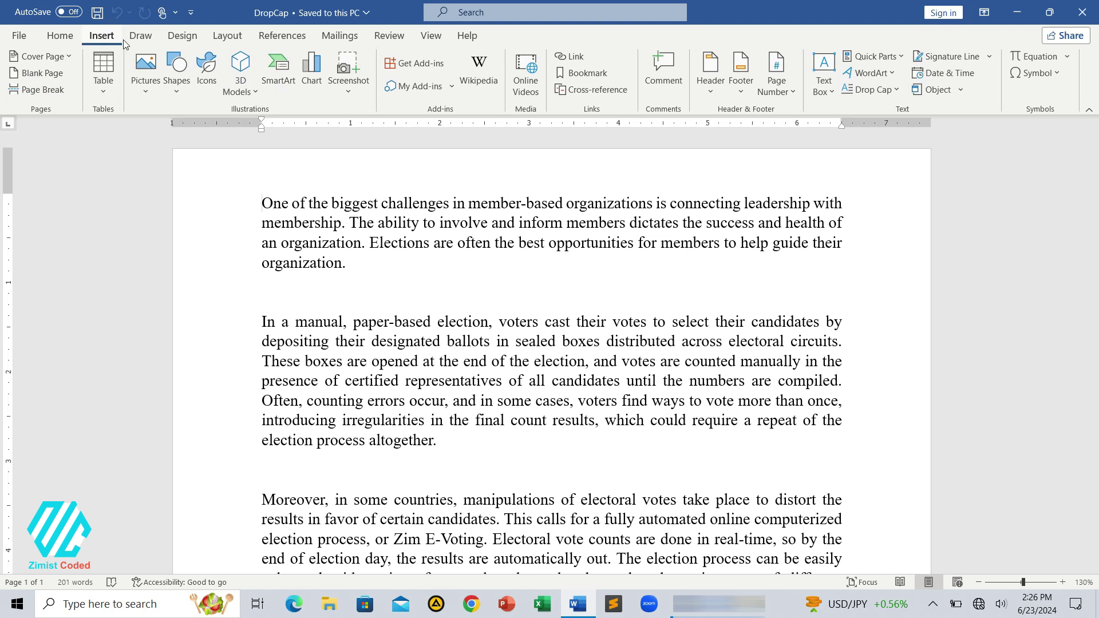
Step: Apply a Dropped drop cap to the first paragraph's opening 'O'
{"action": "left_click", "coordinate": [900, 87]}
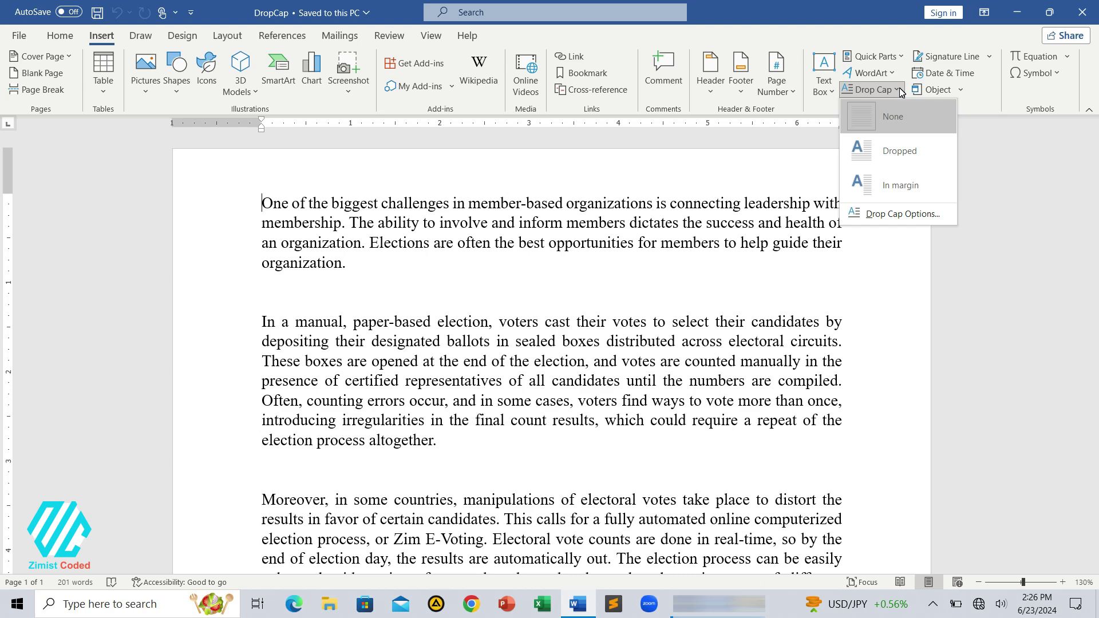
{"action": "left_click", "coordinate": [901, 155]}
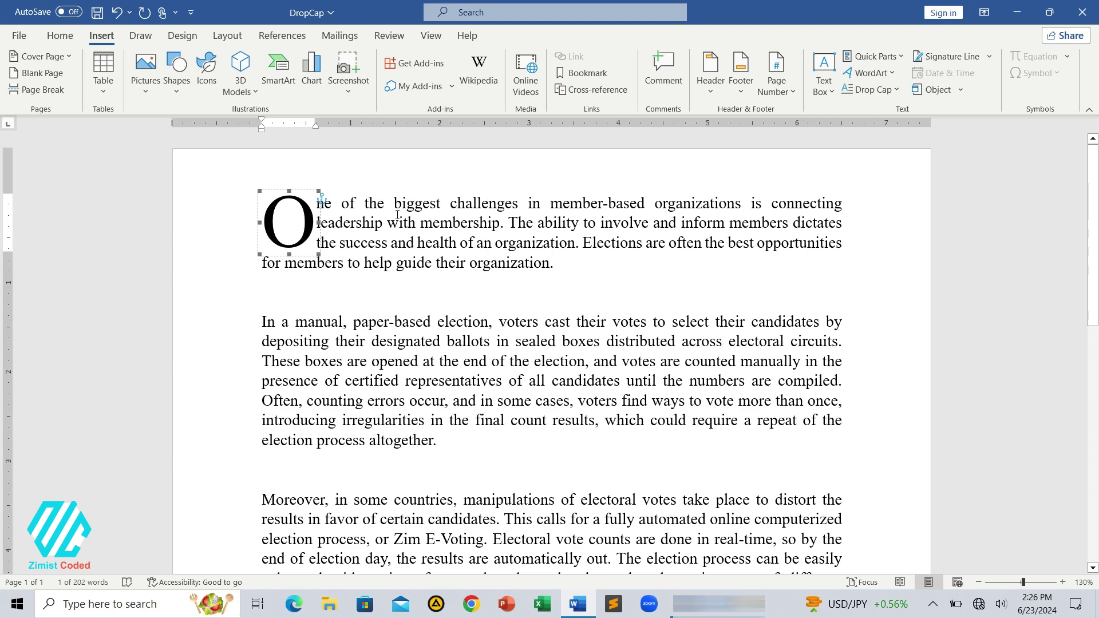
Step: Make the second paragraph's opening 'I' an In margin drop cap
{"action": "left_click", "coordinate": [1063, 582]}
{"action": "left_click", "coordinate": [1064, 583]}
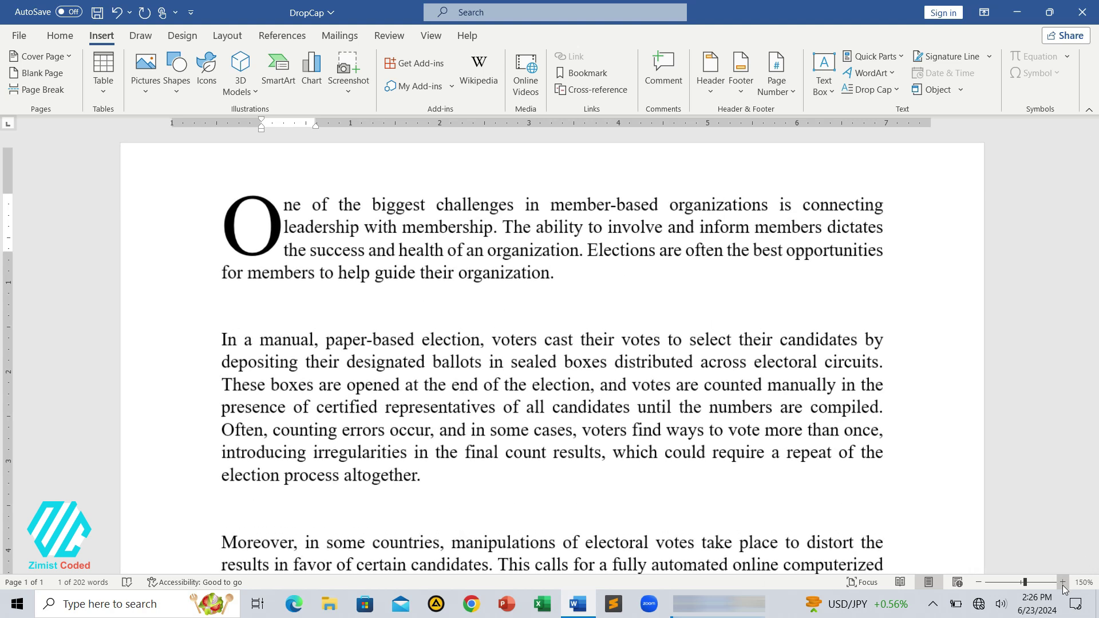
{"action": "left_click", "coordinate": [226, 206]}
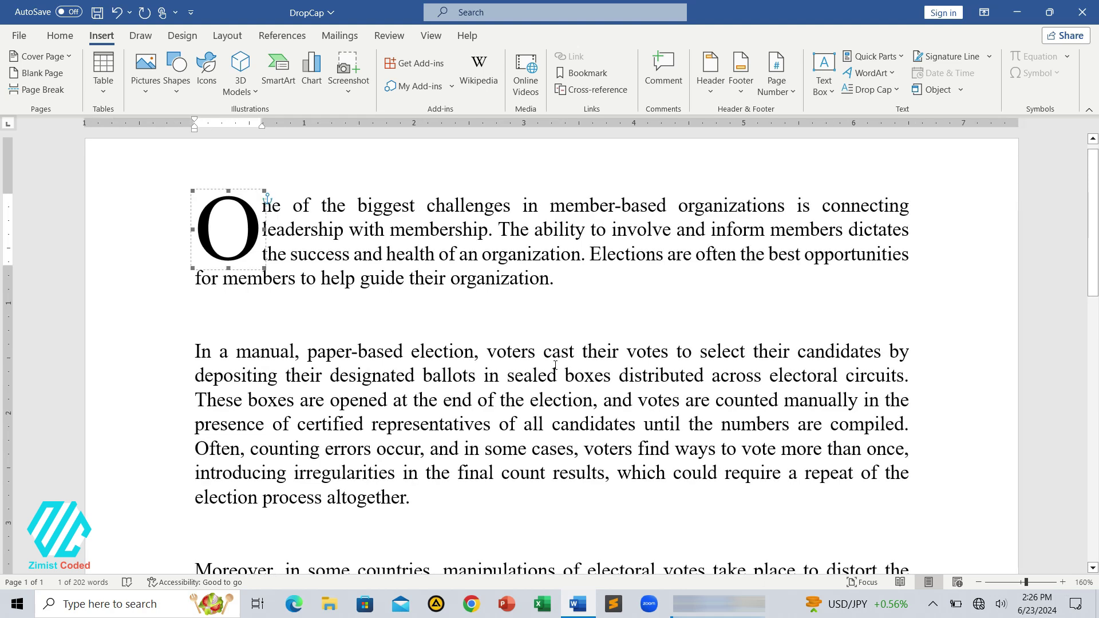
{"action": "scroll", "coordinate": [533, 344], "scroll_direction": "up", "scroll_amount": 1}
{"action": "scroll", "coordinate": [533, 345], "scroll_direction": "up", "scroll_amount": 1}
{"action": "left_click", "coordinate": [197, 351]}
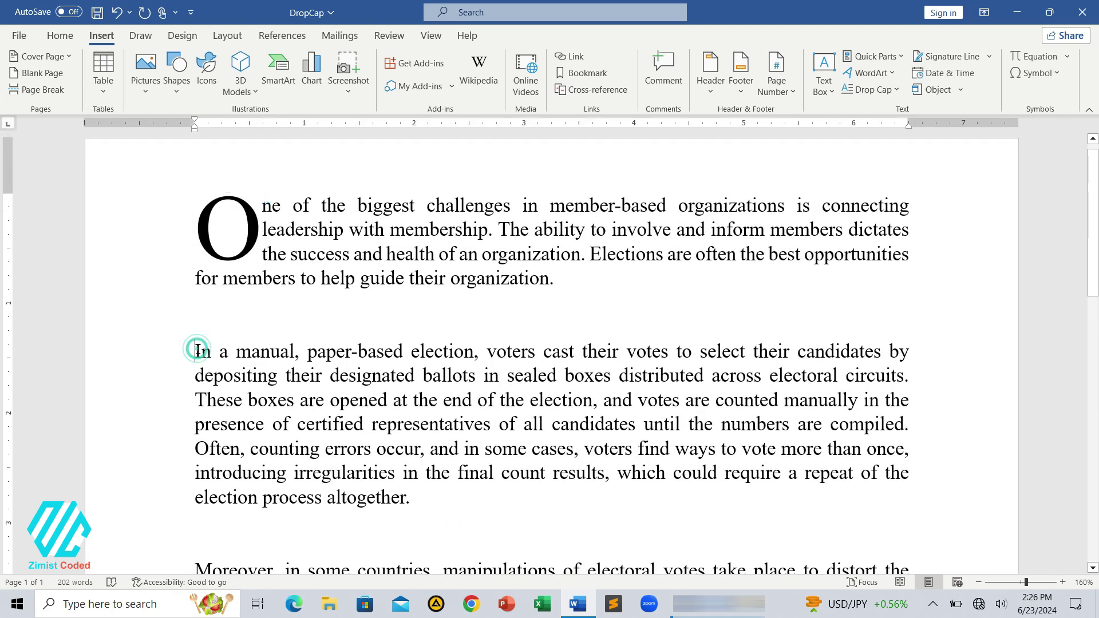
{"action": "left_click", "coordinate": [892, 91]}
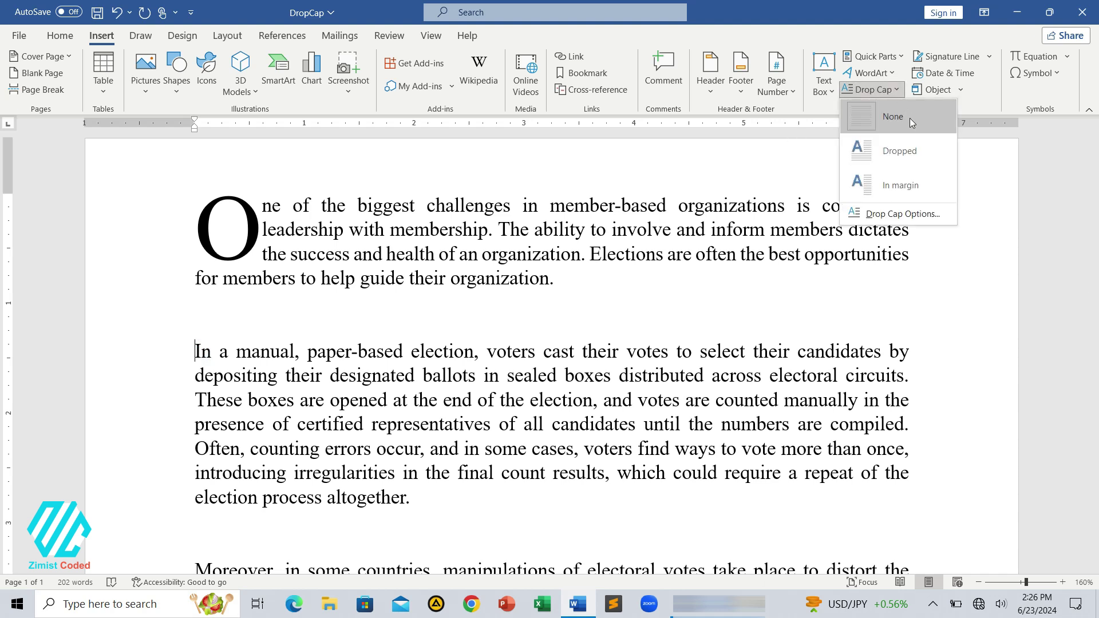
{"action": "left_click", "coordinate": [894, 186]}
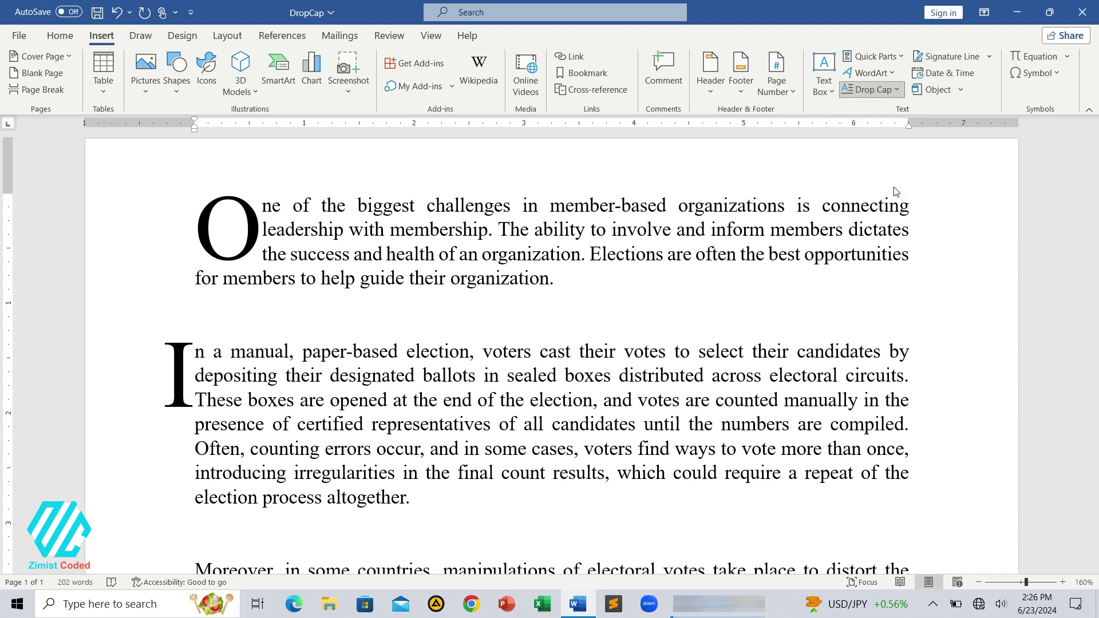
{"action": "left_click", "coordinate": [982, 581]}
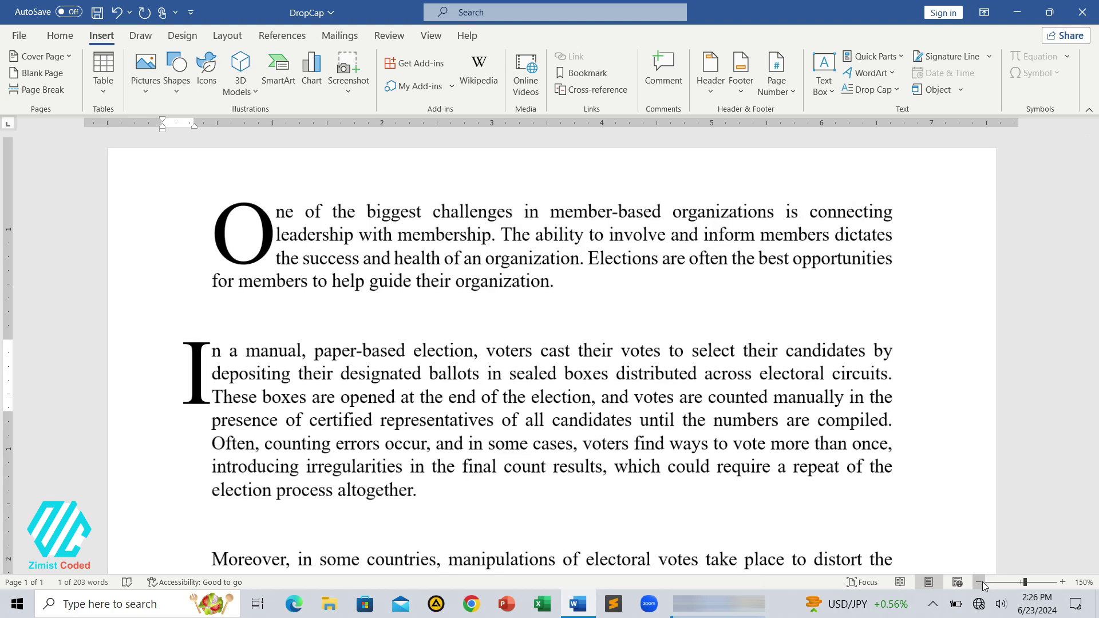
{"action": "scroll", "coordinate": [740, 306], "scroll_direction": "down", "scroll_amount": 2}
{"action": "scroll", "coordinate": [740, 307], "scroll_direction": "up", "scroll_amount": 1}
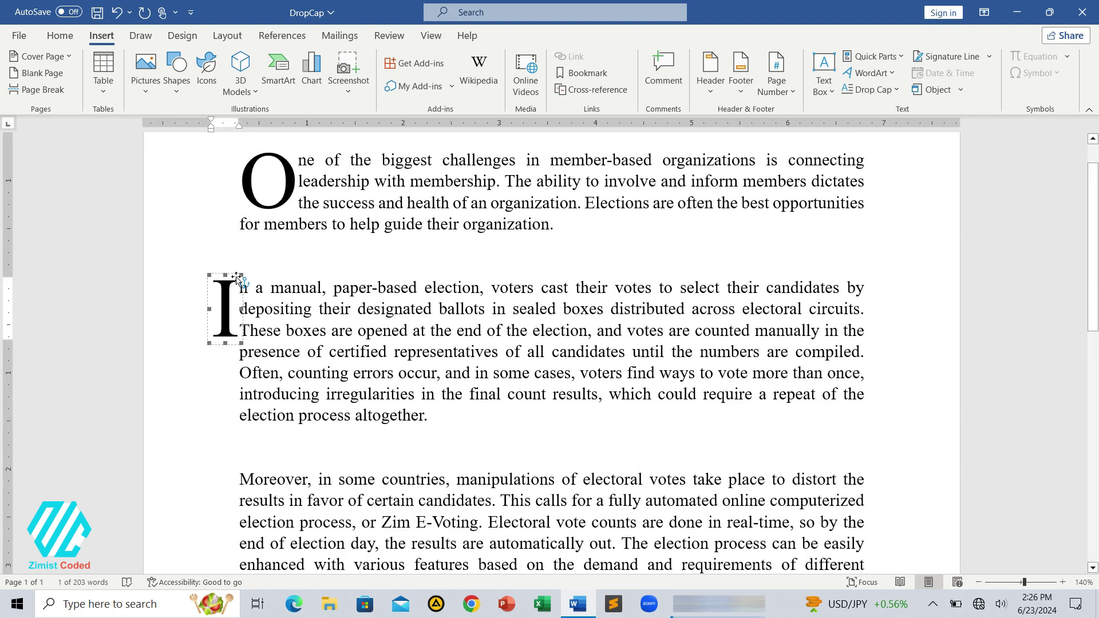
{"action": "scroll", "coordinate": [238, 279], "scroll_direction": "down", "scroll_amount": 2}
{"action": "scroll", "coordinate": [237, 279], "scroll_direction": "down", "scroll_amount": 2}
{"action": "scroll", "coordinate": [237, 279], "scroll_direction": "up", "scroll_amount": 4}
{"action": "scroll", "coordinate": [290, 307], "scroll_direction": "up", "scroll_amount": 1}
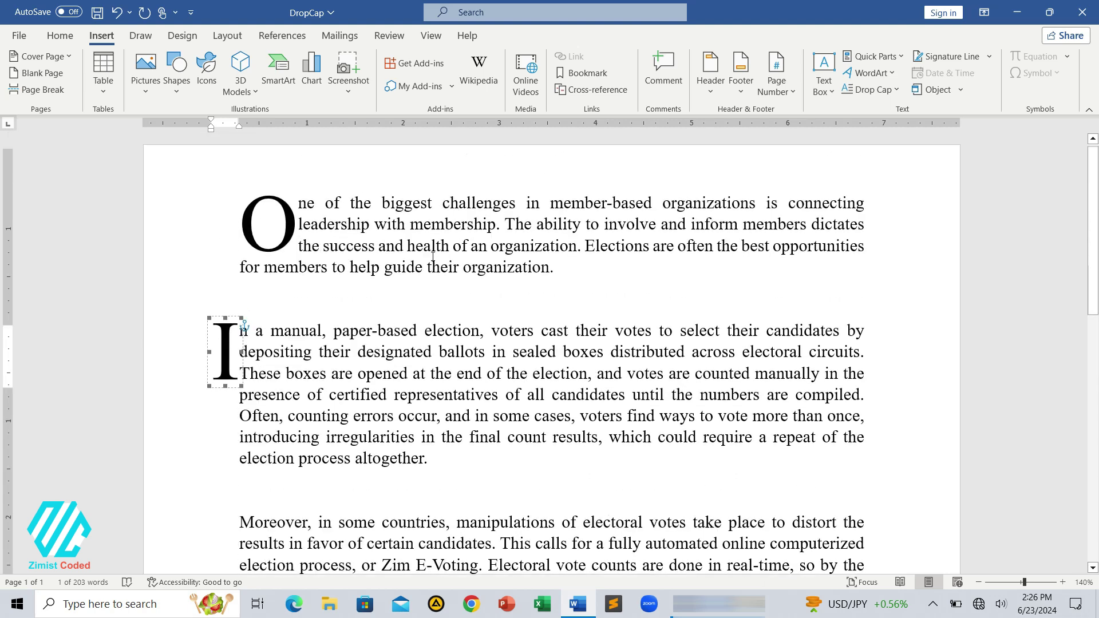
{"action": "scroll", "coordinate": [433, 255], "scroll_direction": "down", "scroll_amount": 2}
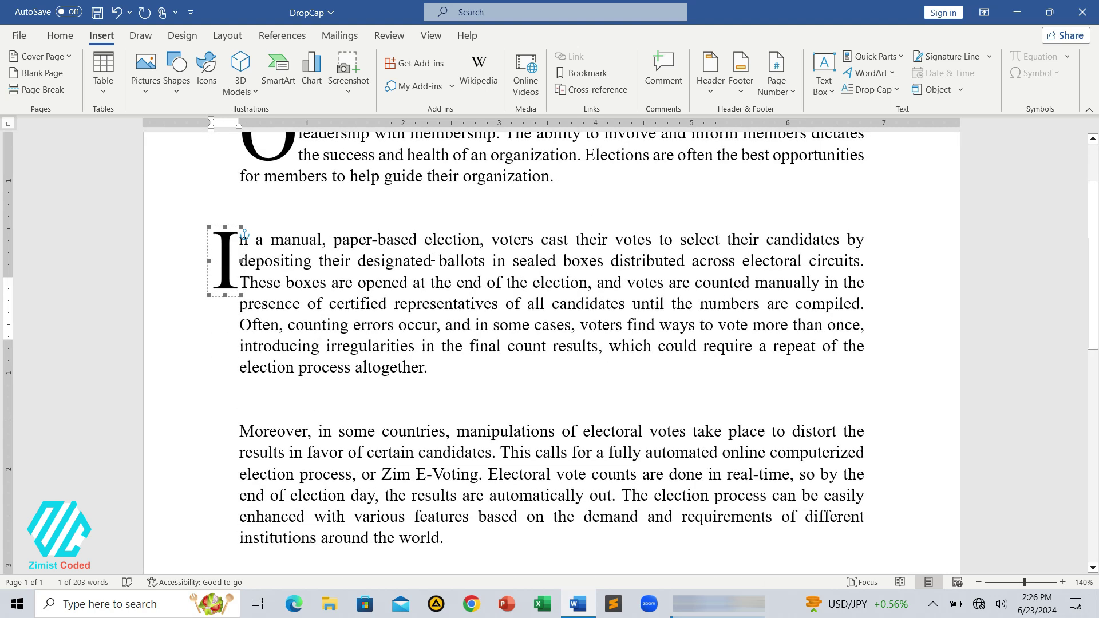
{"action": "scroll", "coordinate": [433, 254], "scroll_direction": "up", "scroll_amount": 1}
Step: Remove the 'I' drop cap, then reapply it as In margin
{"action": "left_click", "coordinate": [900, 93]}
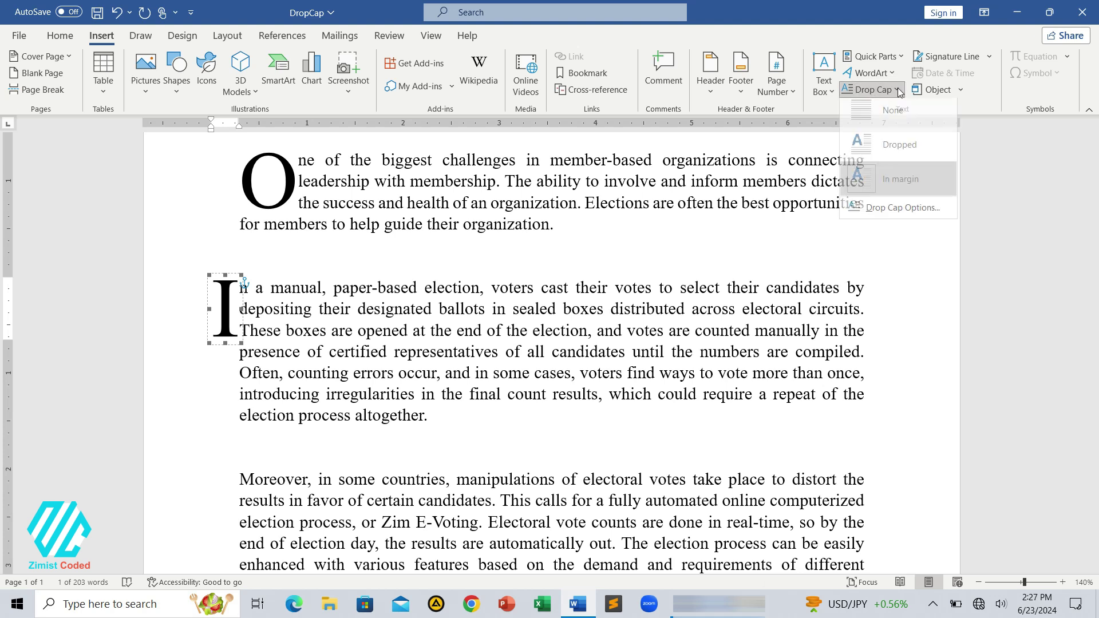
{"action": "left_click", "coordinate": [893, 112]}
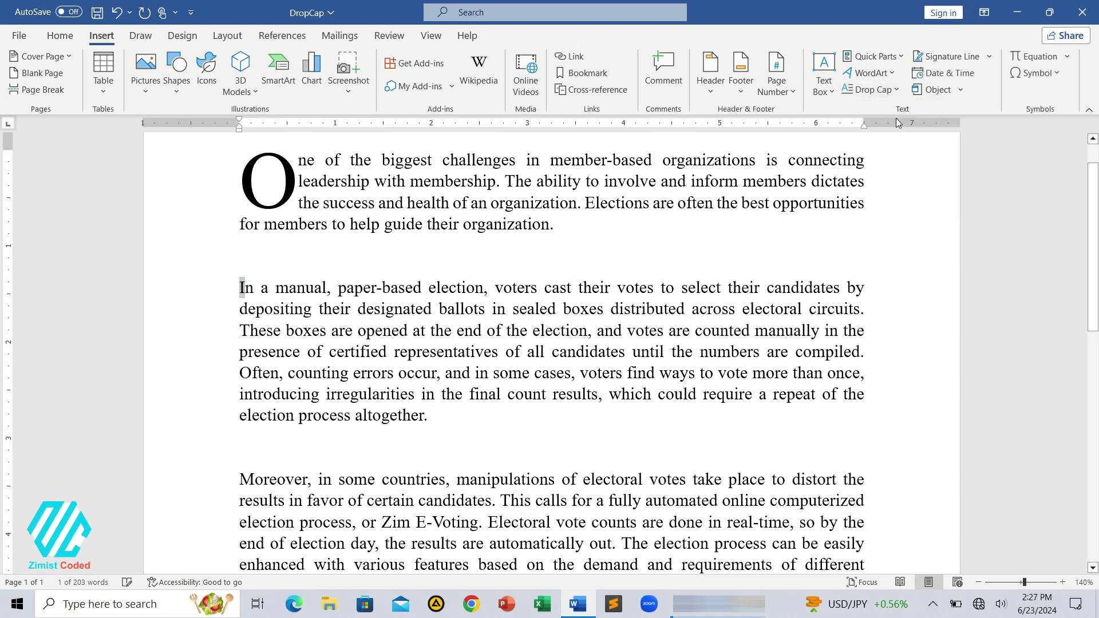
{"action": "left_click", "coordinate": [897, 89]}
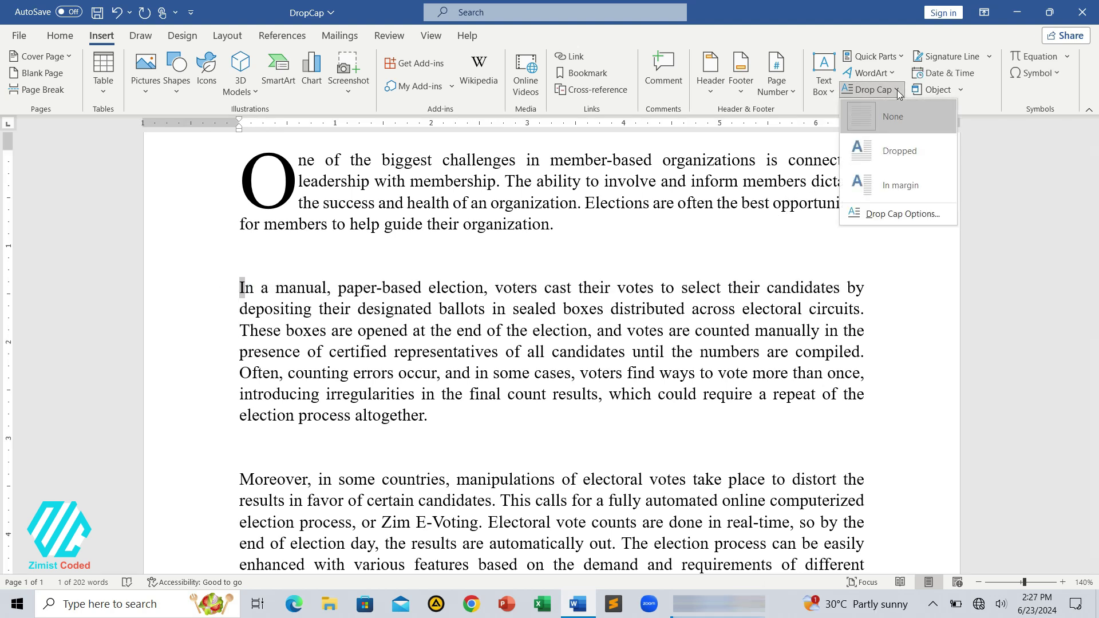
{"action": "left_click", "coordinate": [903, 182]}
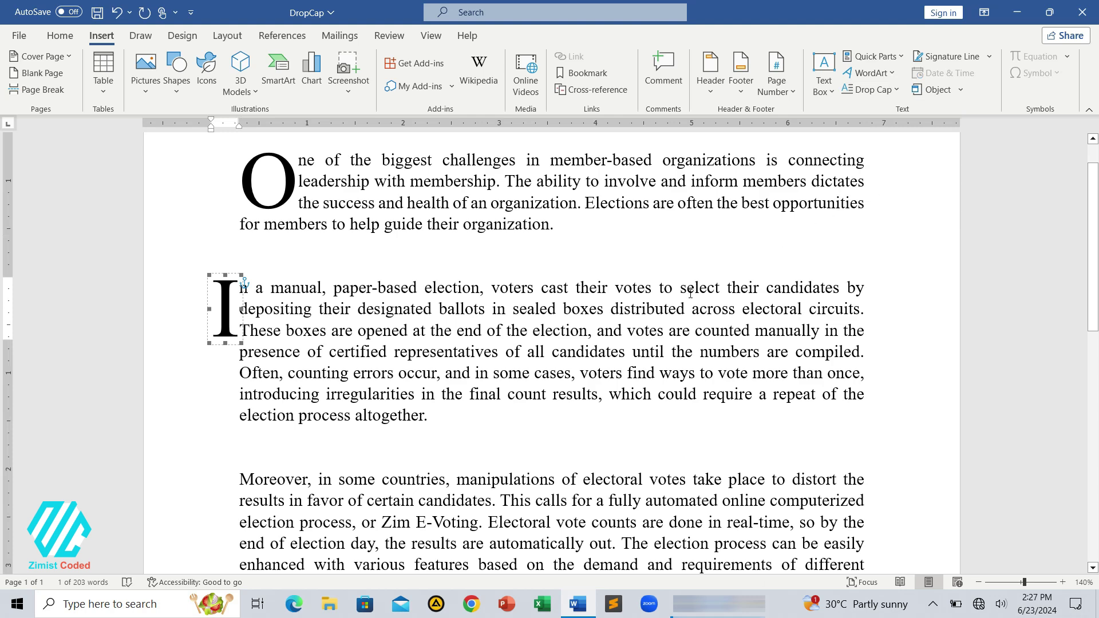
{"action": "scroll", "coordinate": [691, 293], "scroll_direction": "down", "scroll_amount": 1}
{"action": "scroll", "coordinate": [691, 293], "scroll_direction": "down", "scroll_amount": 3}
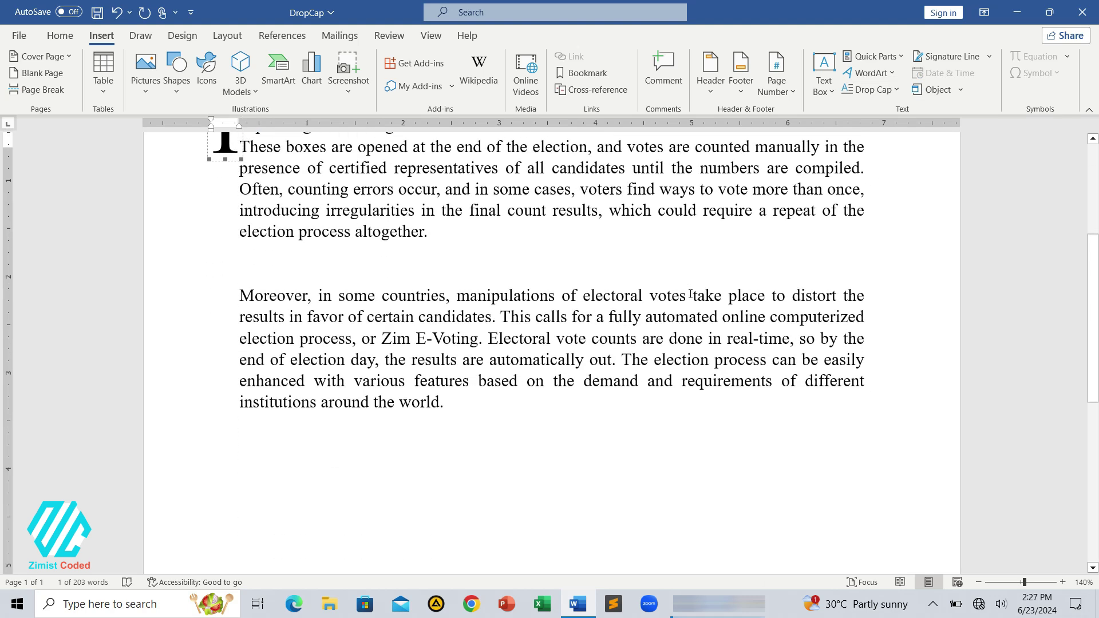
Step: Make the Moreover paragraph's 'M' a Dropped capital, then bring up Drop Cap Options
{"action": "left_click", "coordinate": [242, 287]}
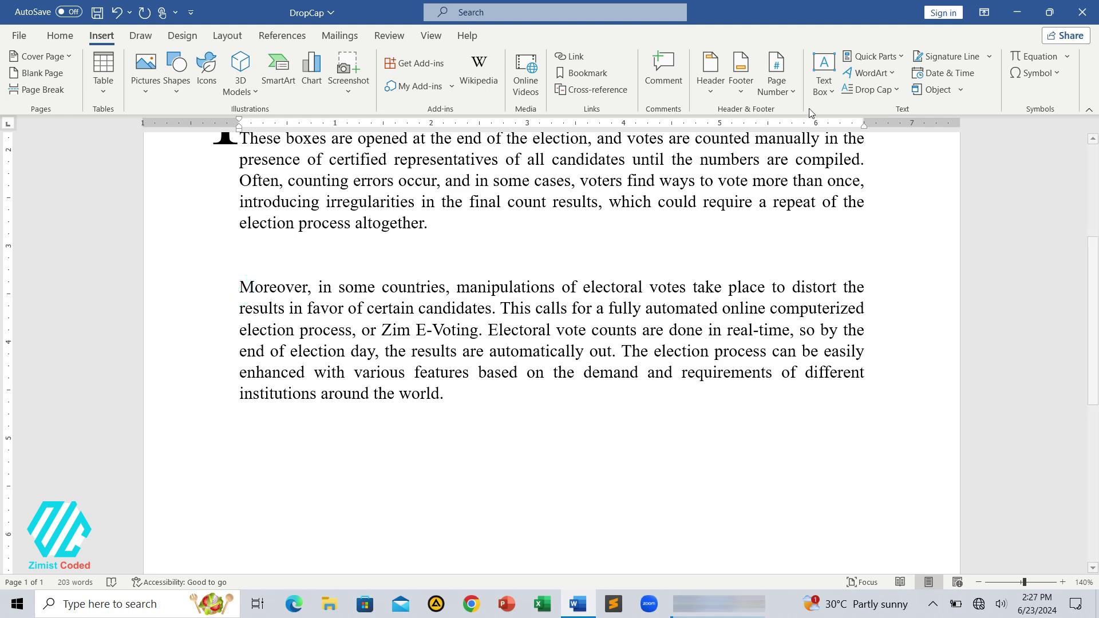
{"action": "left_click", "coordinate": [896, 91]}
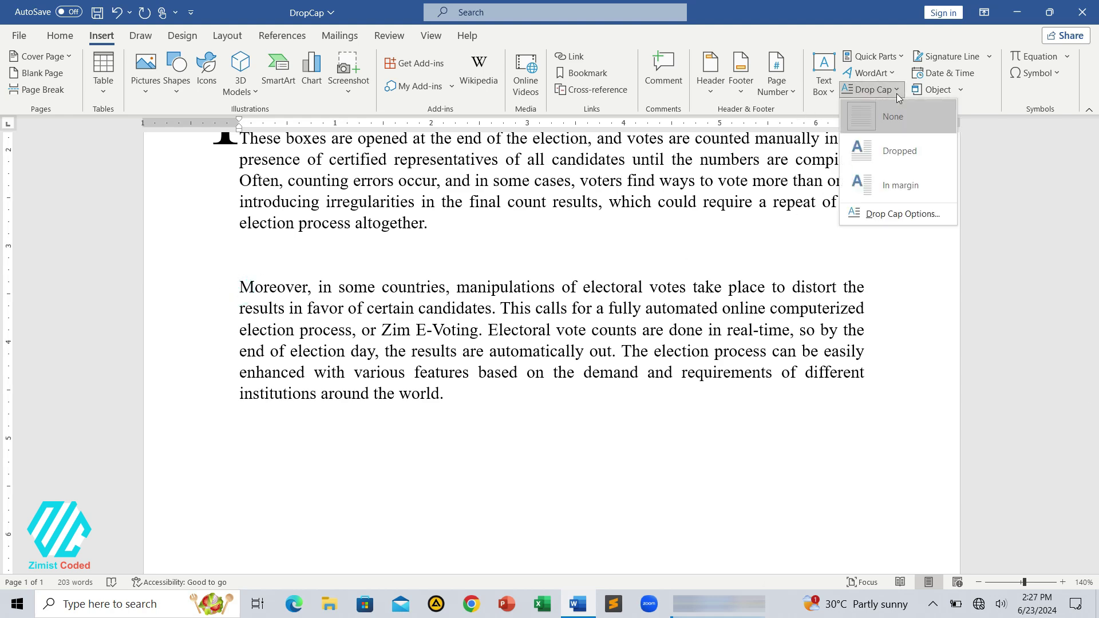
{"action": "left_click", "coordinate": [904, 153]}
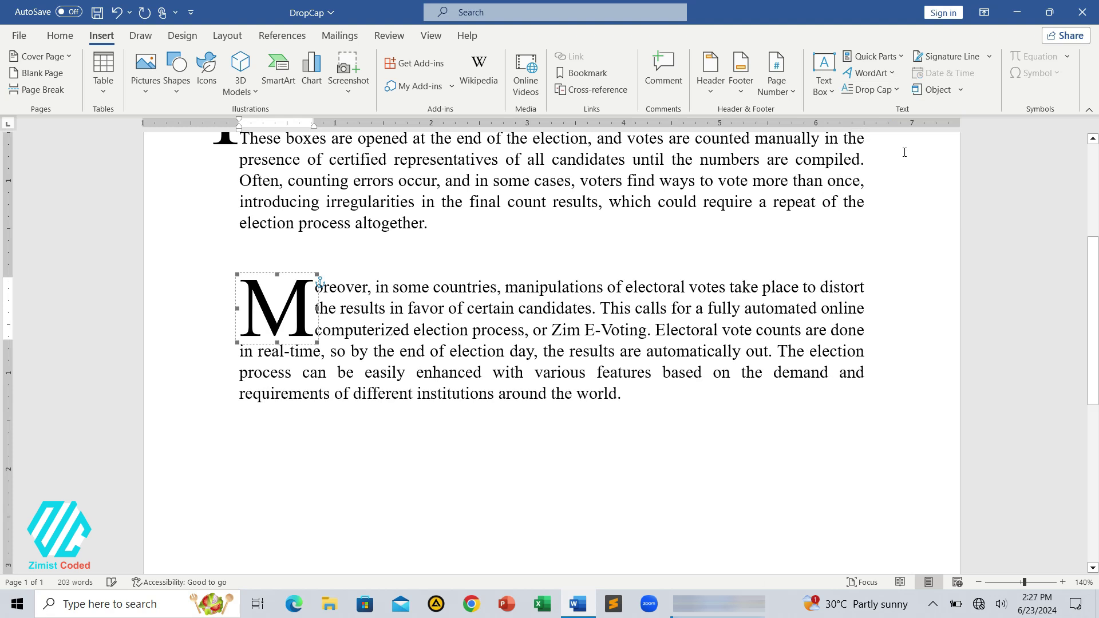
{"action": "left_click", "coordinate": [895, 92]}
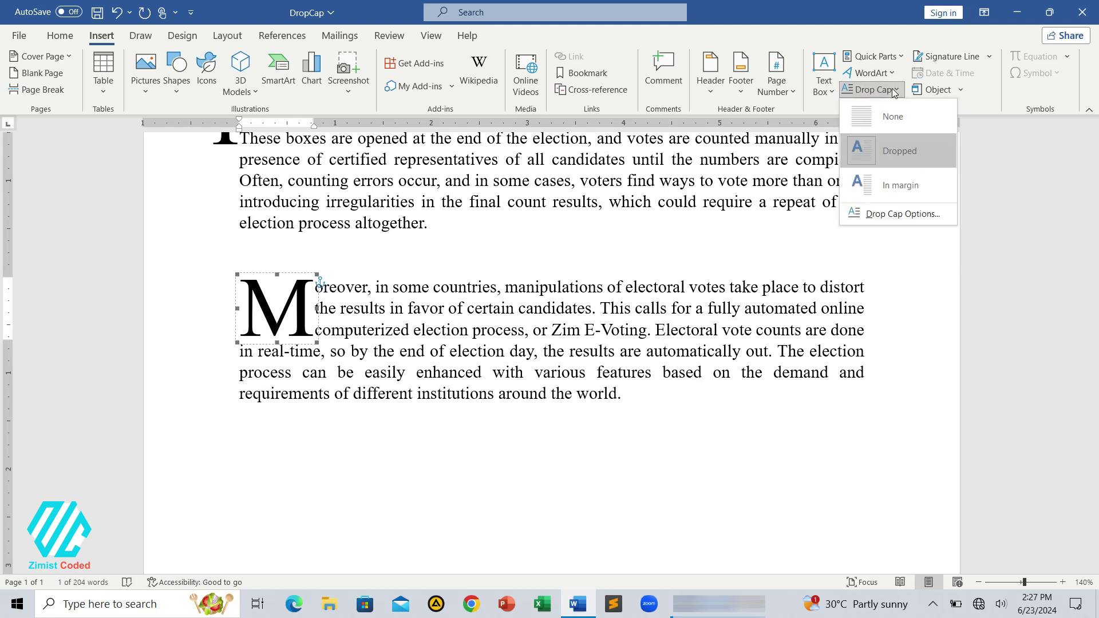
{"action": "left_click", "coordinate": [896, 221]}
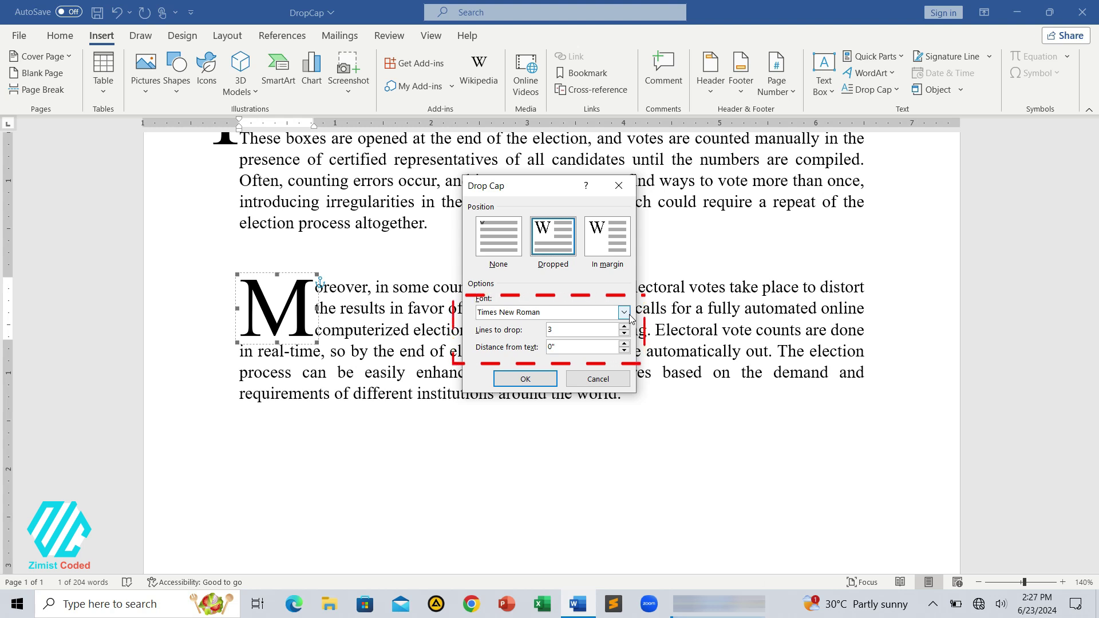
Step: Set the 'M' drop cap to Anglo Text, 4 lines to drop, with greater distance from text
{"action": "left_click", "coordinate": [624, 312]}
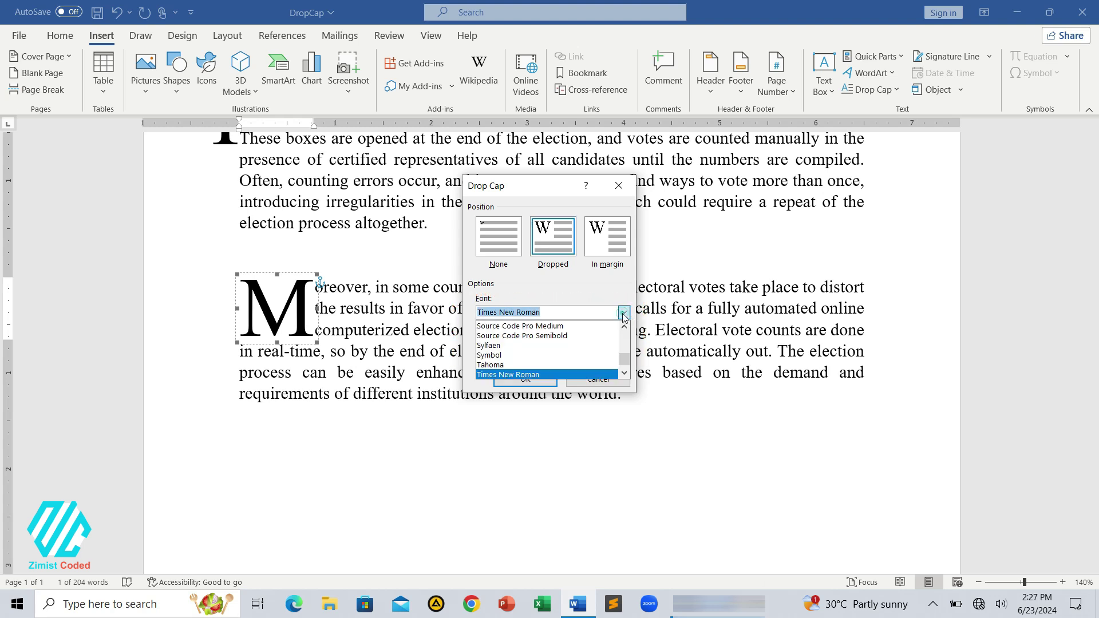
{"action": "type", "text": "a"}
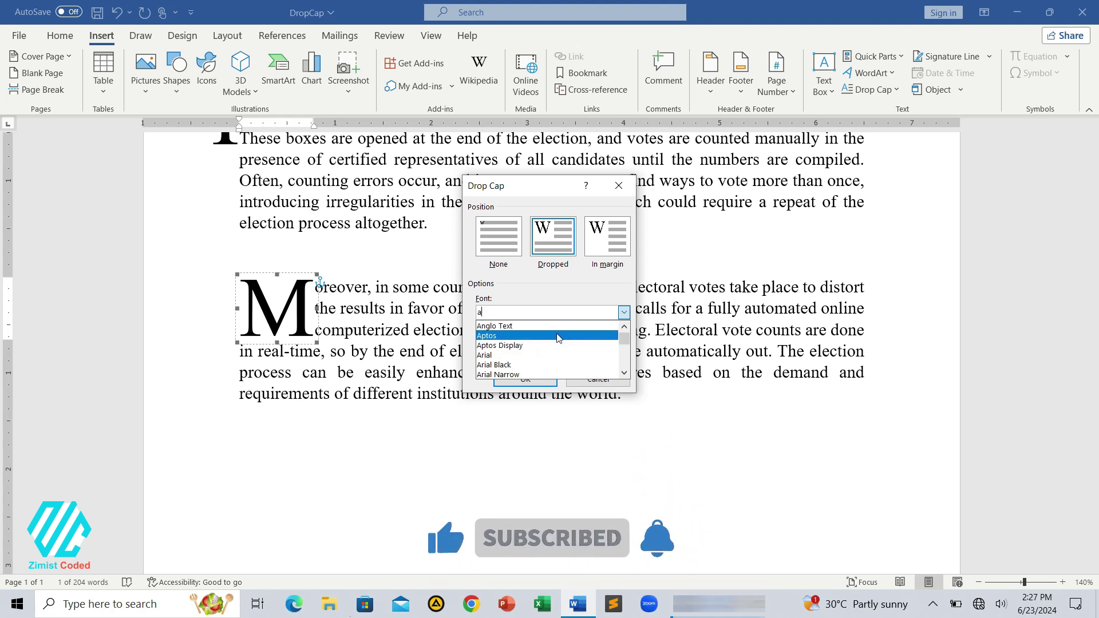
{"action": "left_click", "coordinate": [557, 326]}
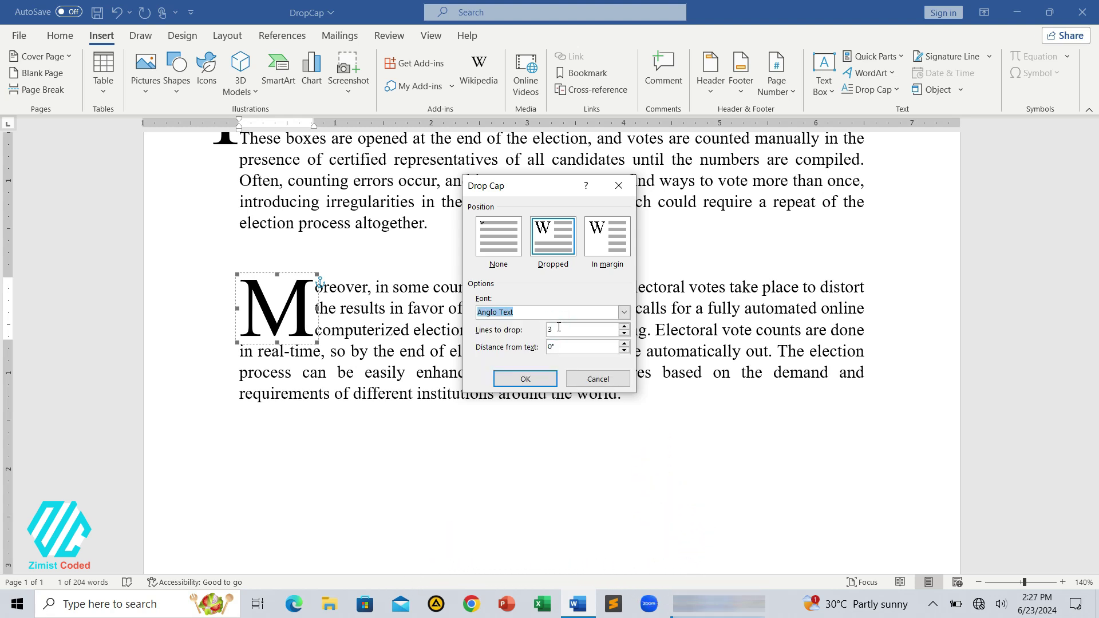
{"action": "left_click", "coordinate": [629, 327]}
{"action": "left_click", "coordinate": [625, 344]}
{"action": "left_click", "coordinate": [624, 344]}
{"action": "left_click", "coordinate": [526, 379]}
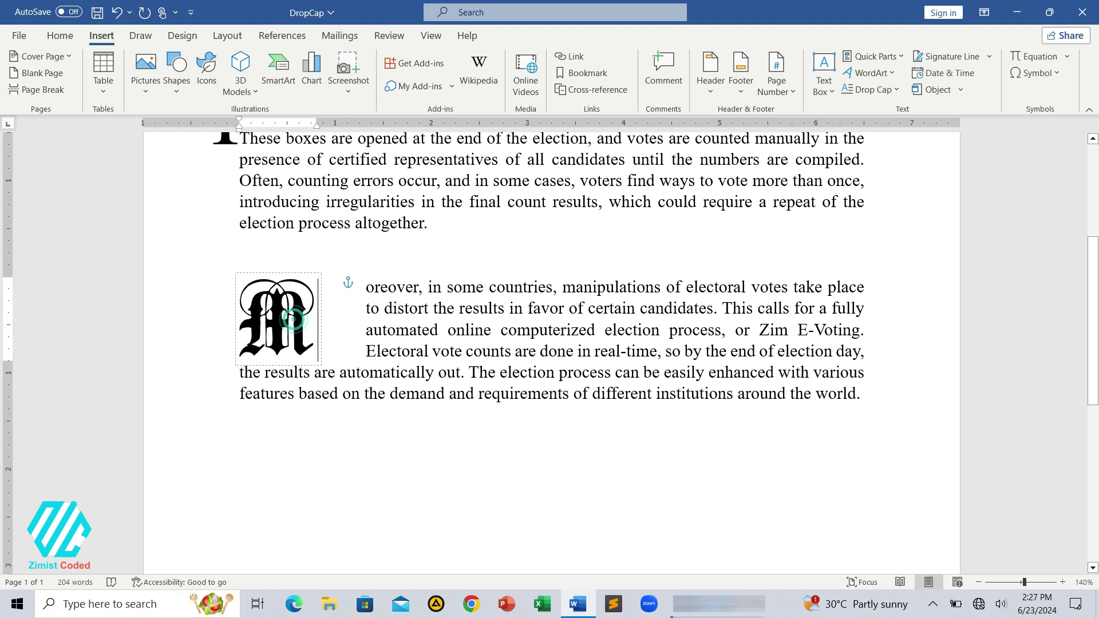
Step: Select the Anglo Text 'M' drop cap and change its font colour to blue
{"action": "double_click", "coordinate": [279, 329]}
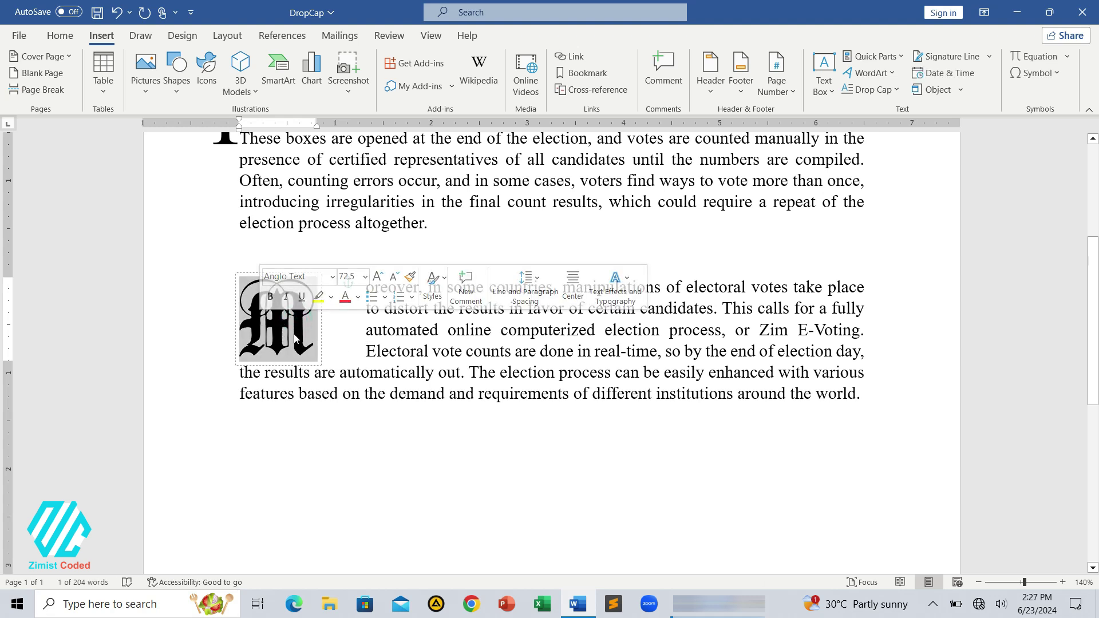
{"action": "left_click", "coordinate": [279, 329]}
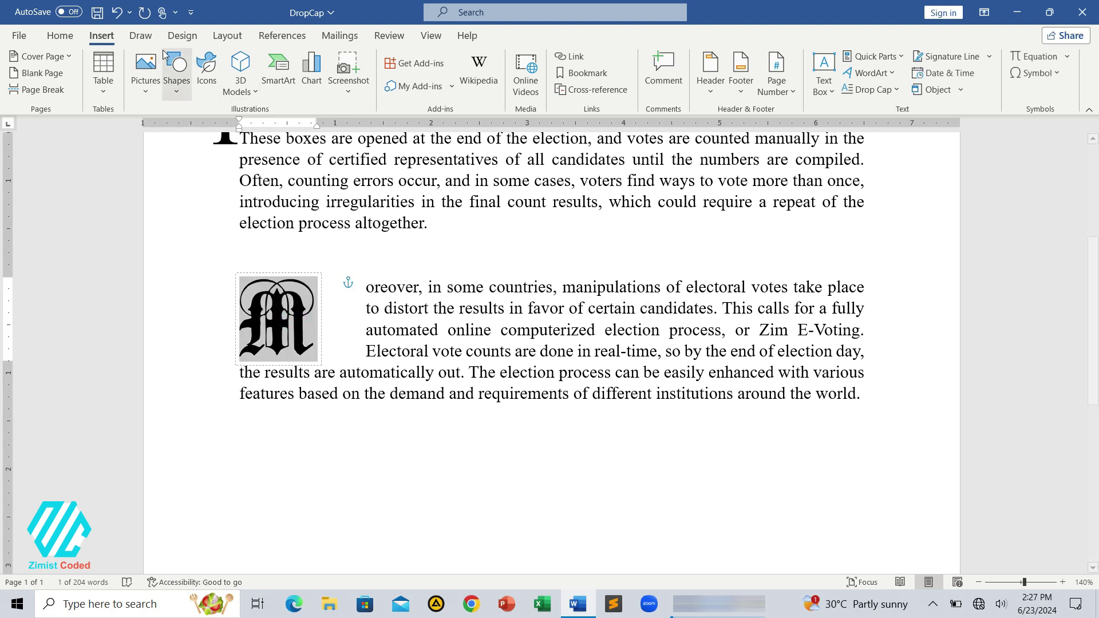
{"action": "left_click", "coordinate": [57, 36]}
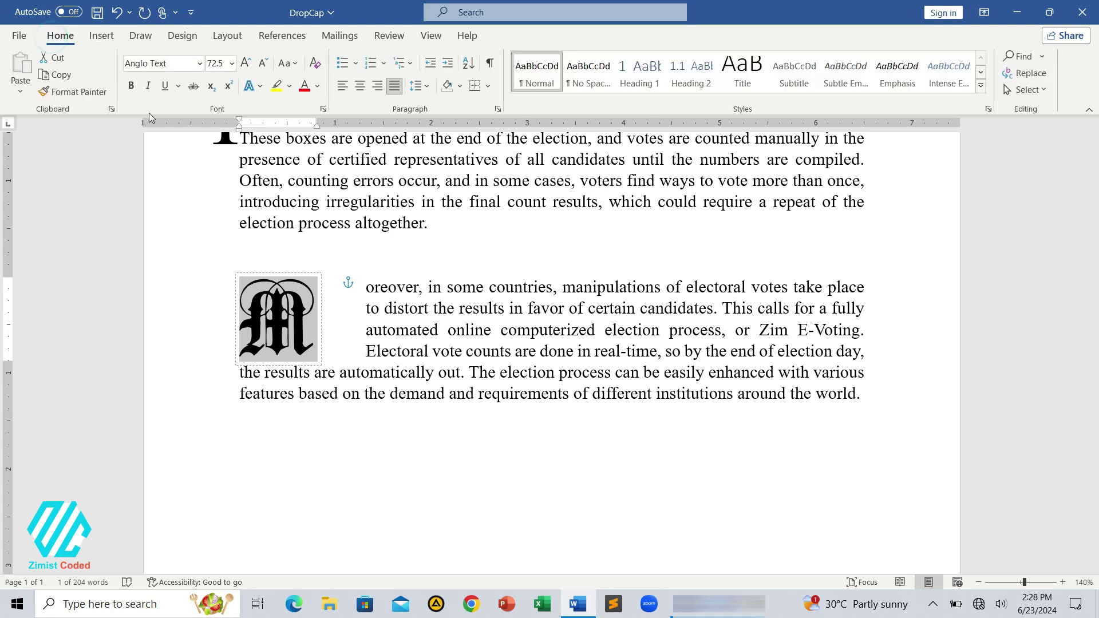
{"action": "left_click", "coordinate": [317, 89]}
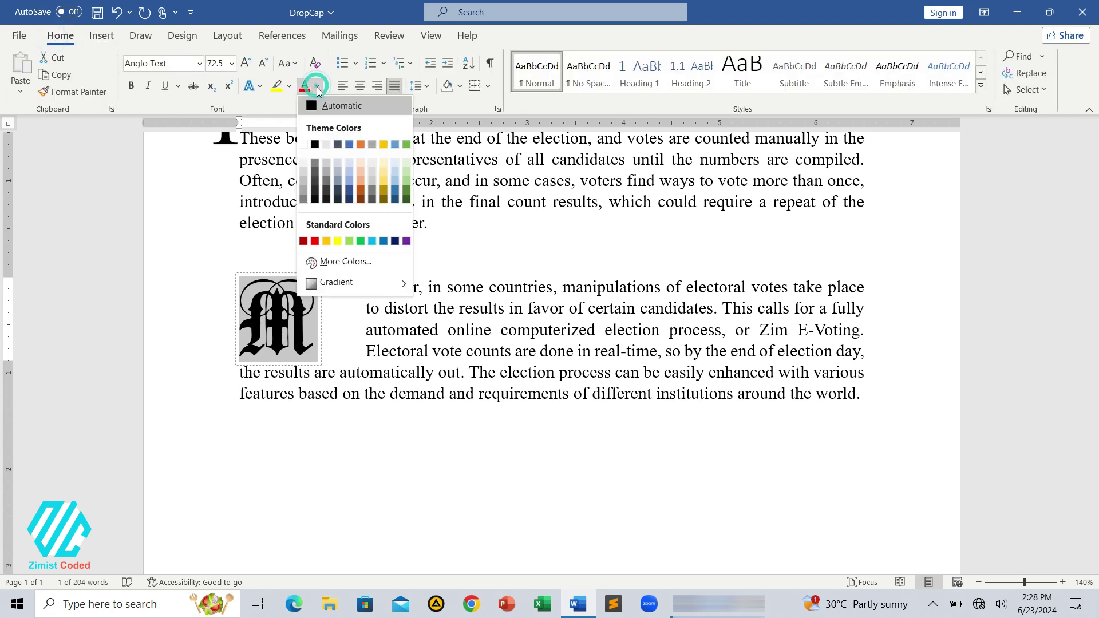
{"action": "left_click", "coordinate": [349, 144]}
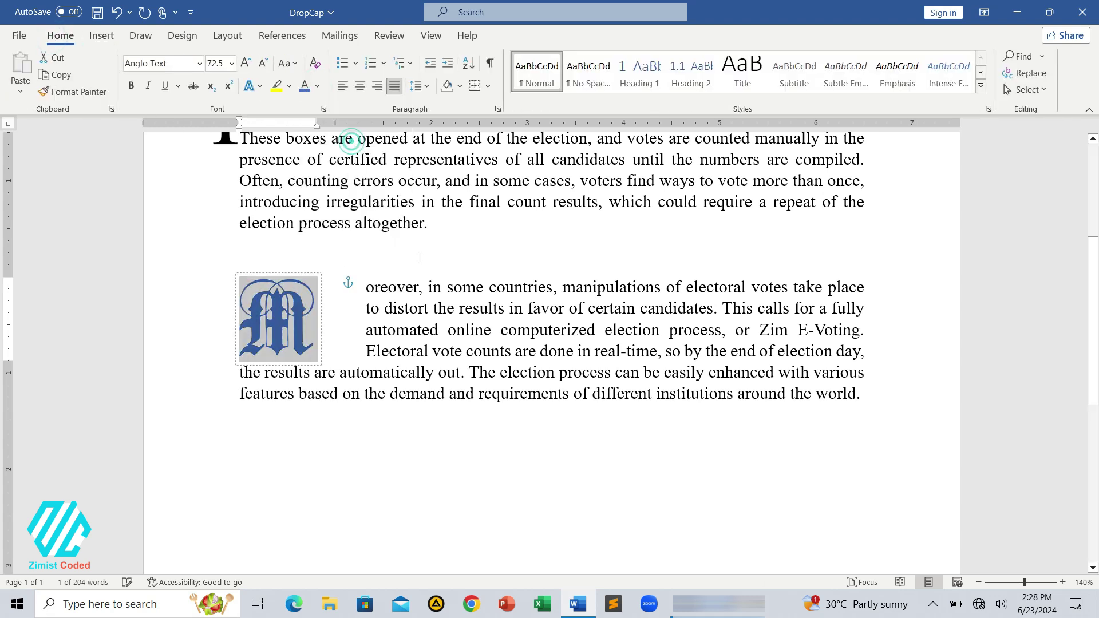
{"action": "left_click", "coordinate": [601, 335]}
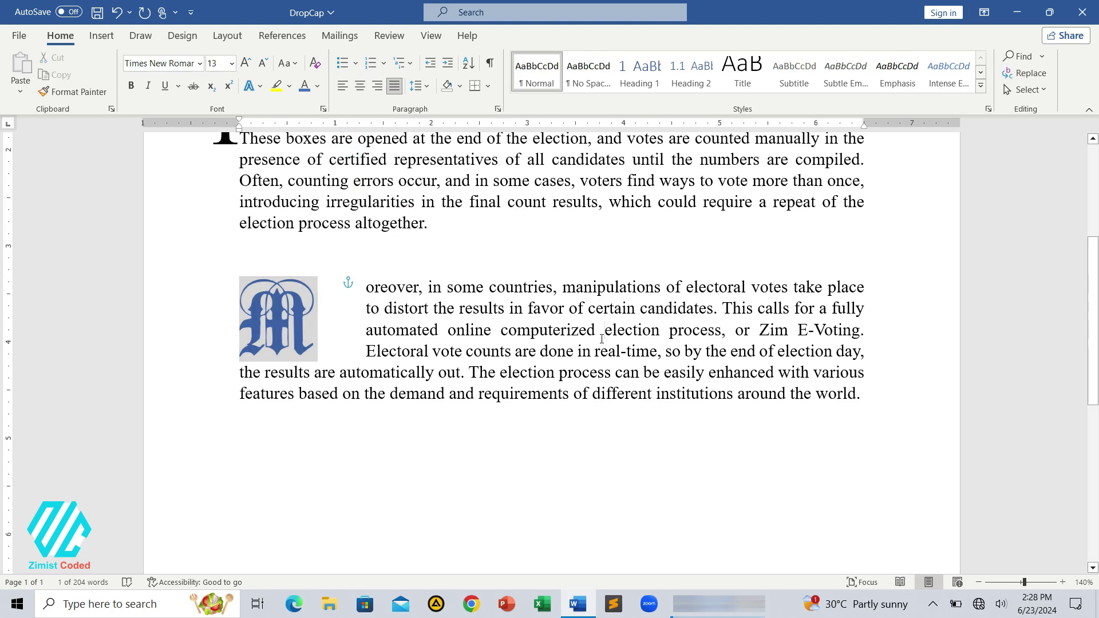
{"action": "scroll", "coordinate": [660, 307], "scroll_direction": "up", "scroll_amount": 3}
{"action": "scroll", "coordinate": [659, 307], "scroll_direction": "up", "scroll_amount": 3}
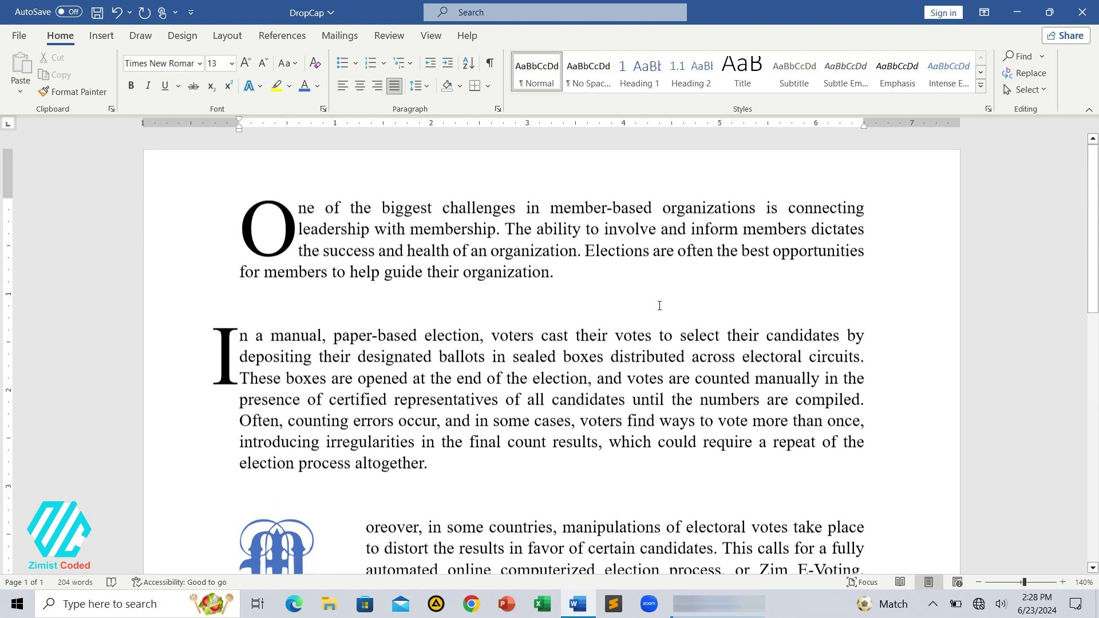
{"action": "scroll", "coordinate": [660, 305], "scroll_direction": "down", "scroll_amount": 1}
{"action": "scroll", "coordinate": [660, 303], "scroll_direction": "down", "scroll_amount": 1}
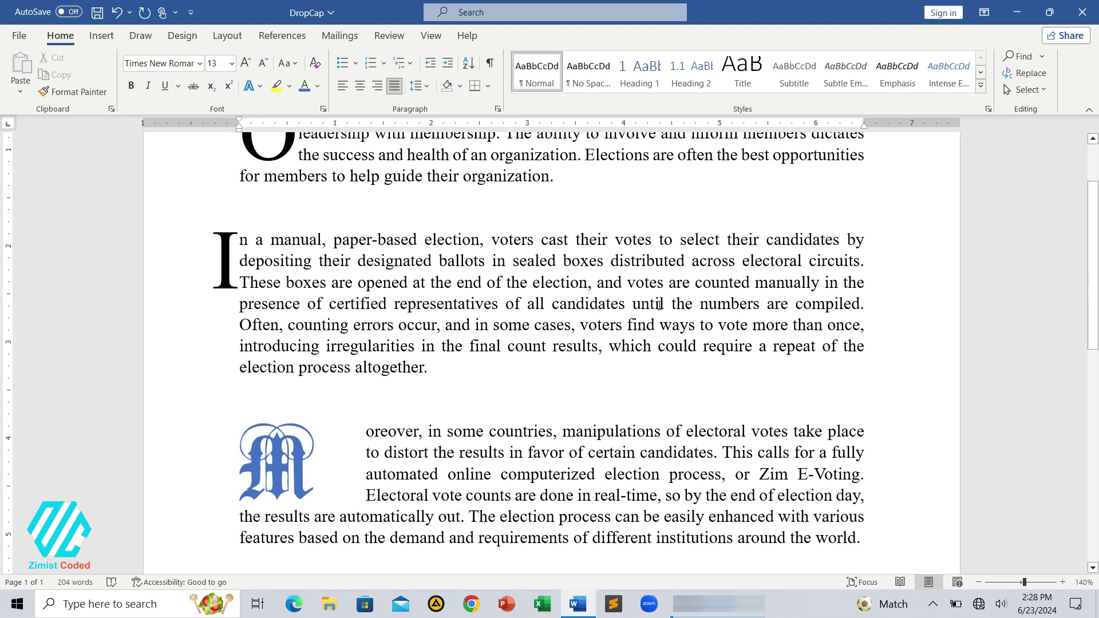
{"action": "scroll", "coordinate": [659, 303], "scroll_direction": "down", "scroll_amount": 1}
{"action": "scroll", "coordinate": [660, 303], "scroll_direction": "down", "scroll_amount": 1}
{"action": "scroll", "coordinate": [659, 305], "scroll_direction": "up", "scroll_amount": 3}
{"action": "scroll", "coordinate": [660, 306], "scroll_direction": "up", "scroll_amount": 1}
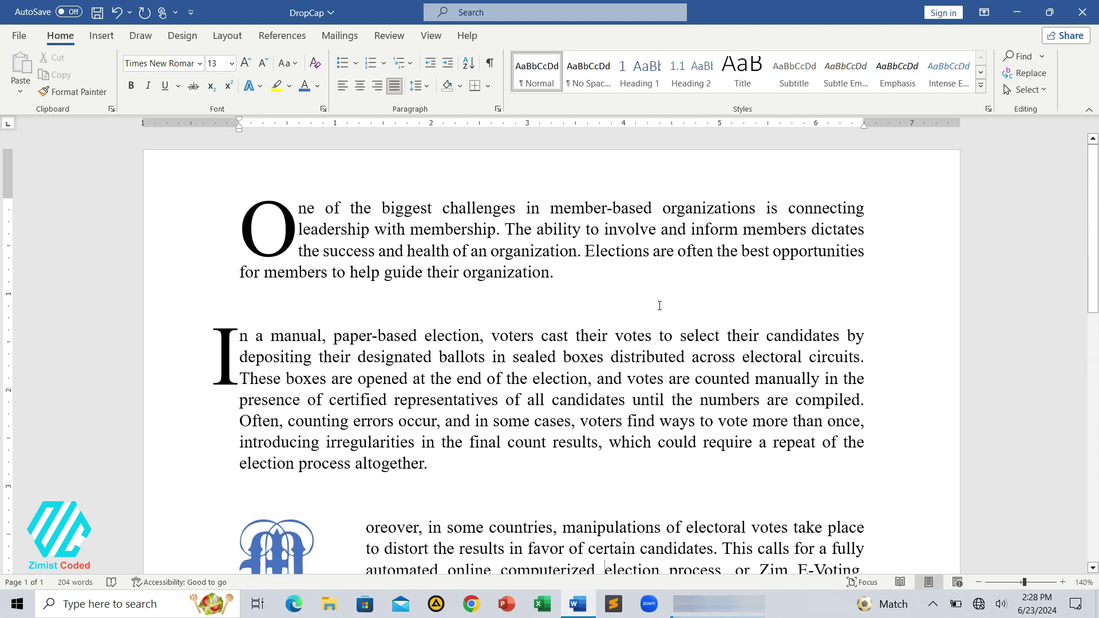
{"action": "scroll", "coordinate": [659, 306], "scroll_direction": "down", "scroll_amount": 1}
{"action": "scroll", "coordinate": [659, 307], "scroll_direction": "down", "scroll_amount": 2}
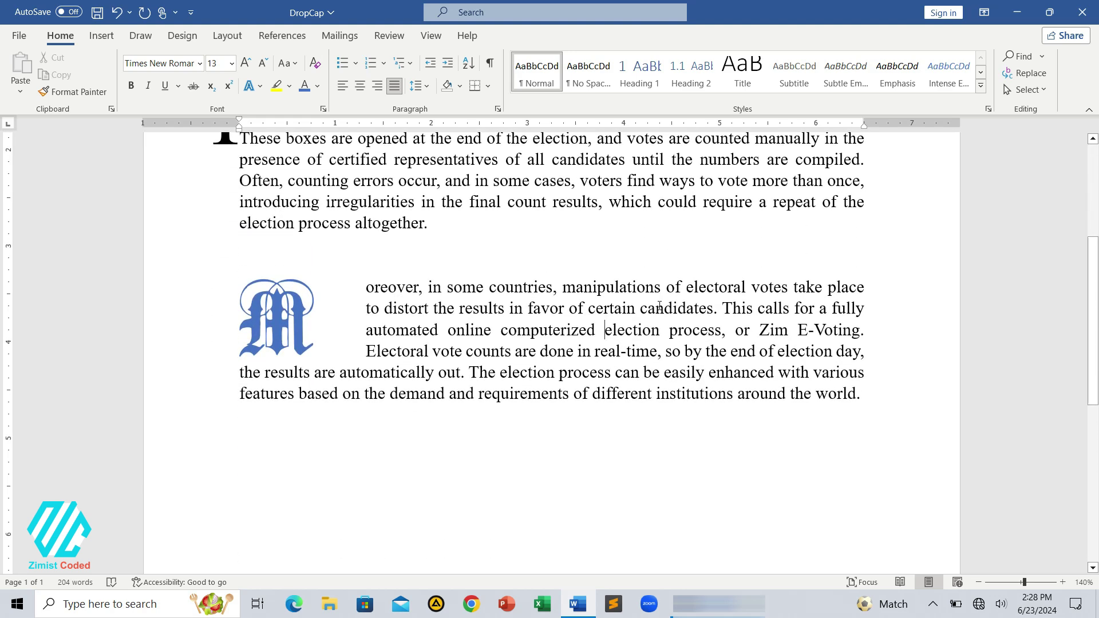
{"action": "scroll", "coordinate": [773, 261], "scroll_direction": "up", "scroll_amount": 1}
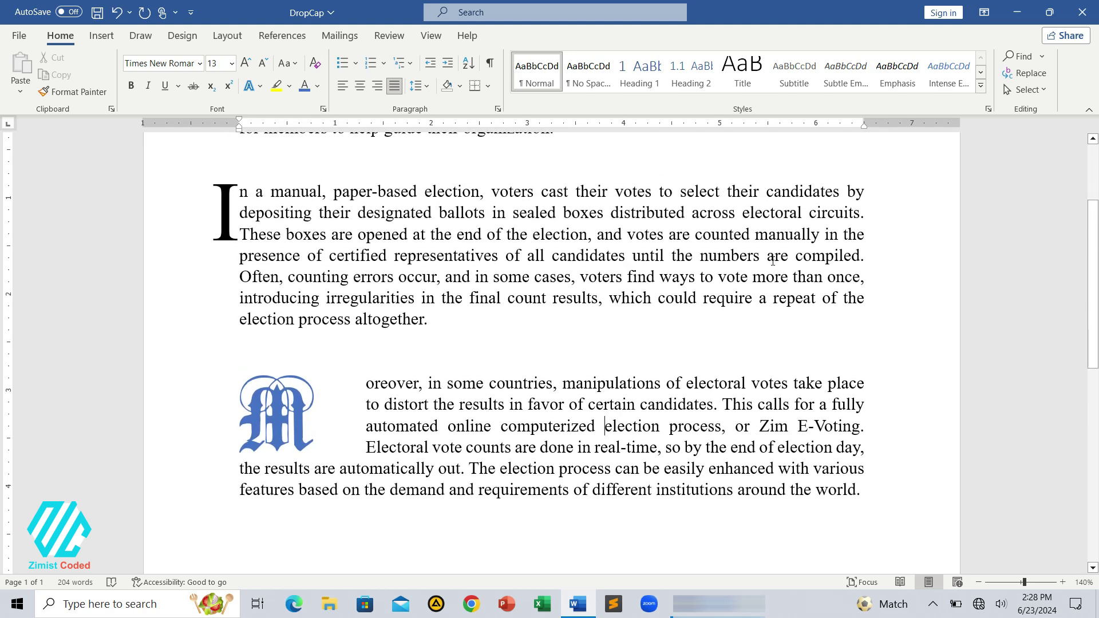
{"action": "scroll", "coordinate": [773, 261], "scroll_direction": "up", "scroll_amount": 1}
{"action": "scroll", "coordinate": [773, 262], "scroll_direction": "down", "scroll_amount": 2}
{"action": "scroll", "coordinate": [774, 261], "scroll_direction": "down", "scroll_amount": 1}
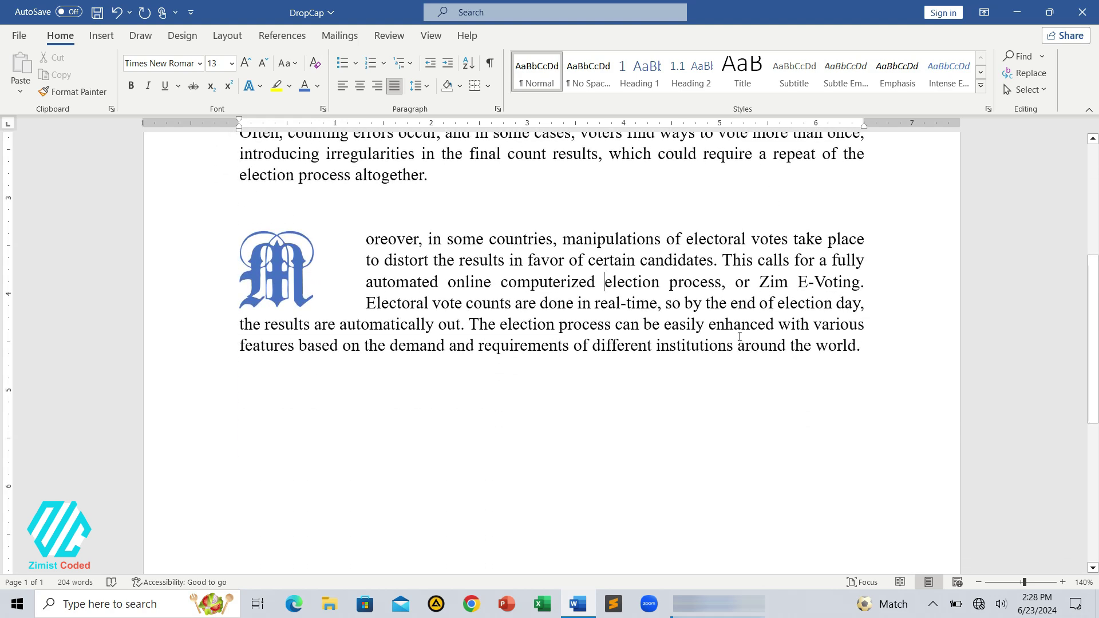